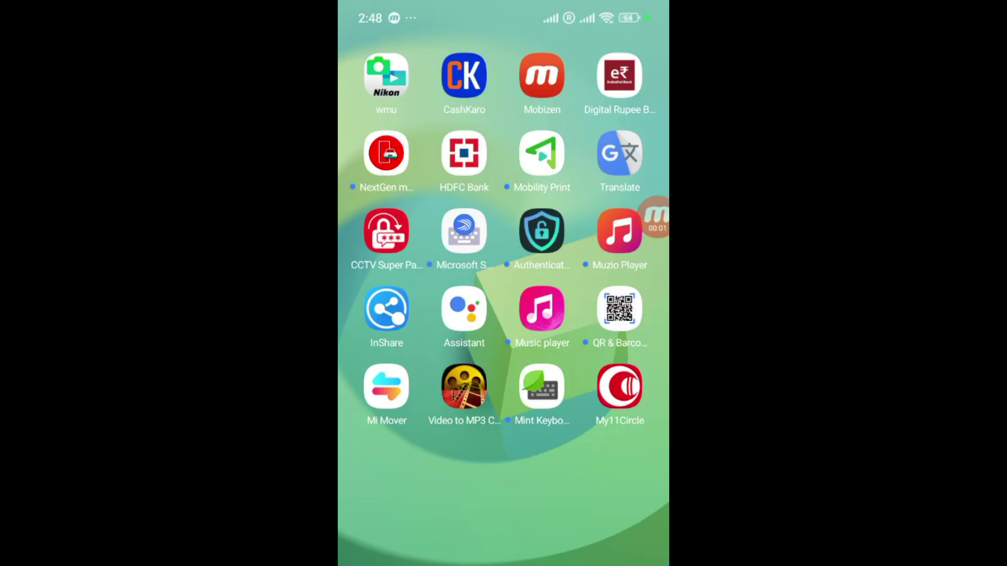
# Step: Swipe back to the main Android home screen page
pyautogui.moveTo(399, 315); pyautogui.dragTo(608, 314)
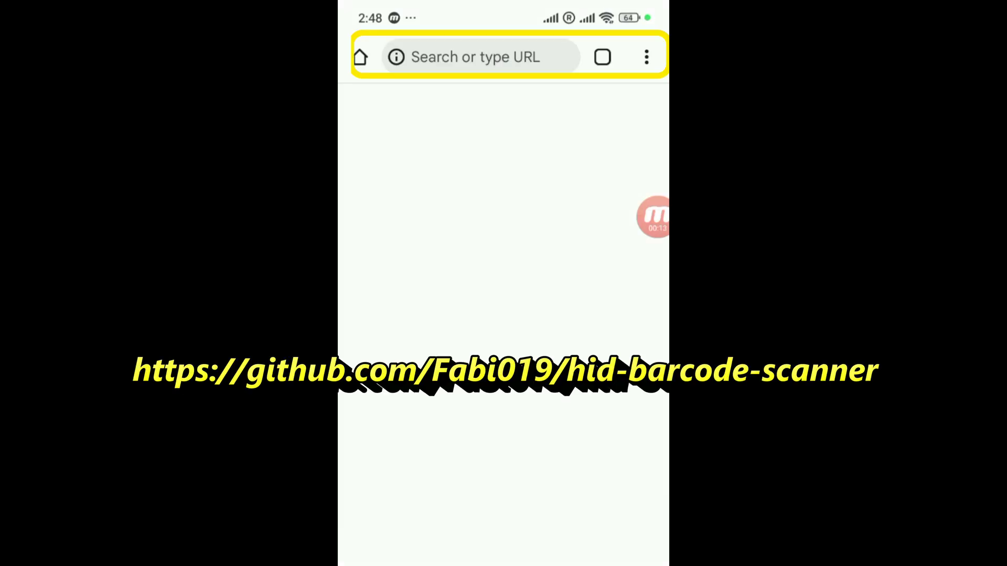
# Step: Paste the copied hid-barcode-scanner GitHub releases URL into Chrome's address bar and load it
pyautogui.click(475, 56)
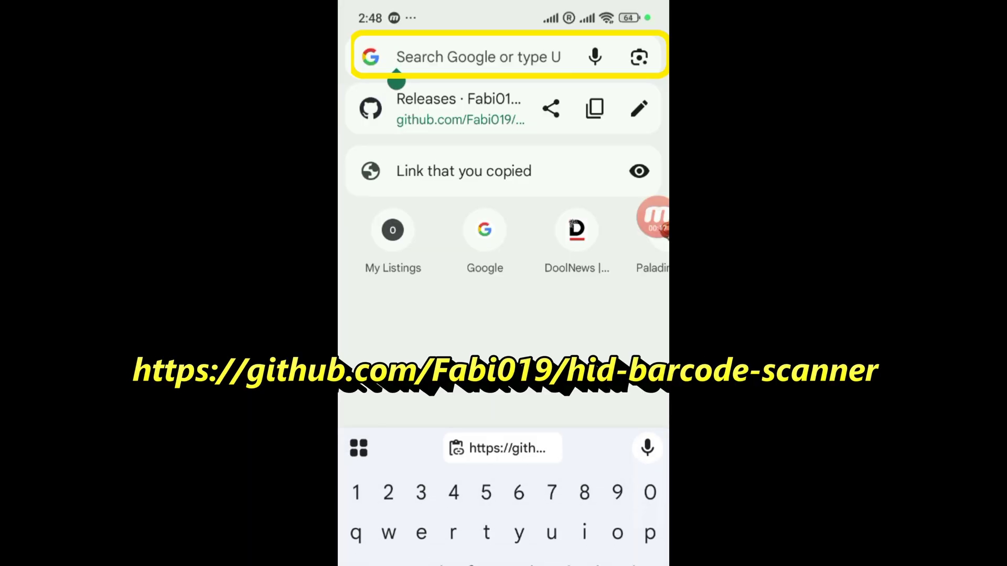
pyautogui.click(396, 82)
pyautogui.click(400, 141)
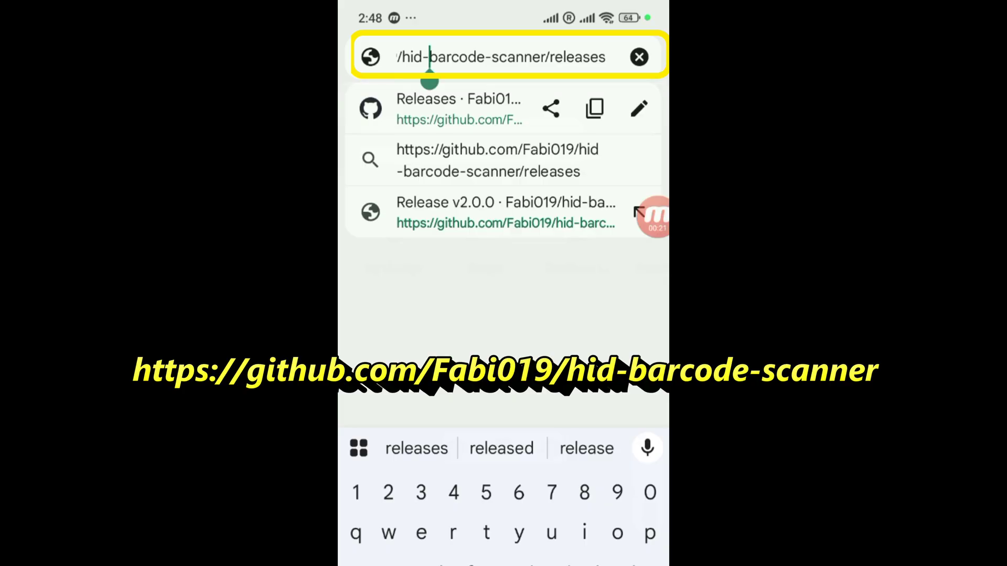
pyautogui.moveTo(429, 82); pyautogui.dragTo(605, 81)
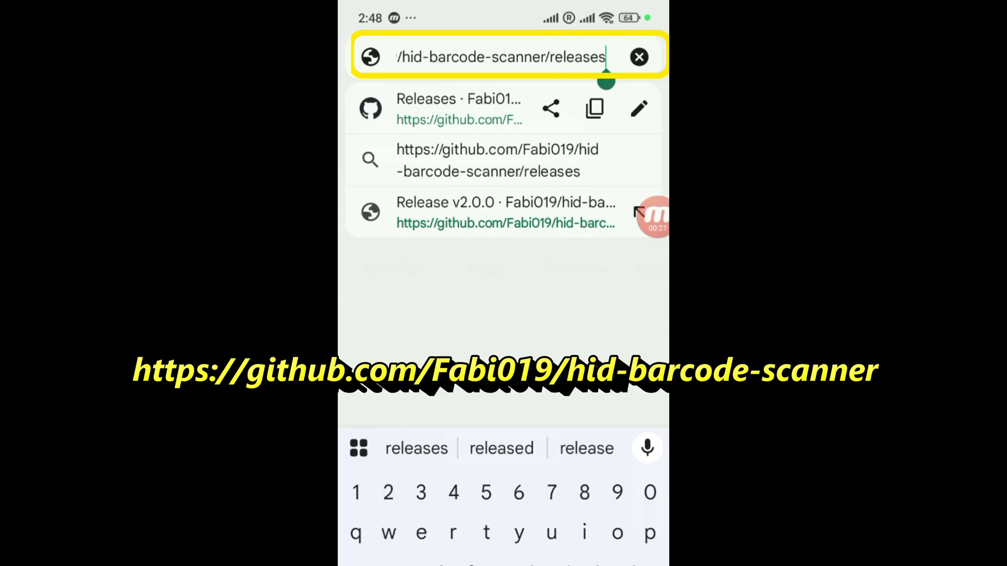
pyautogui.press('Return')
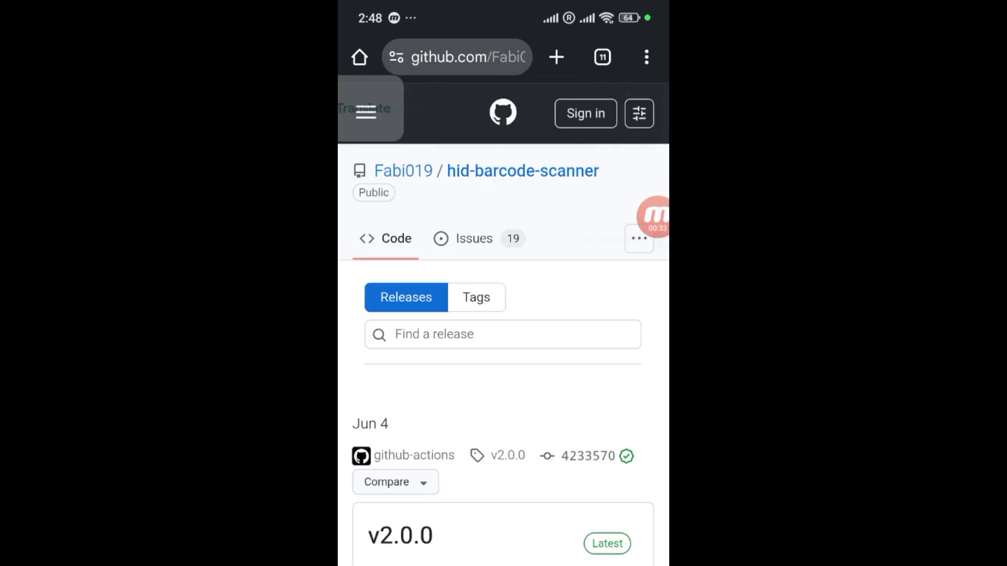
# Step: Scroll down to the v2.0.0 Assets and download app-arm64-v8a-release.apk
pyautogui.scroll(-2, 503, 315)
pyautogui.scroll(-5, 504, 314)
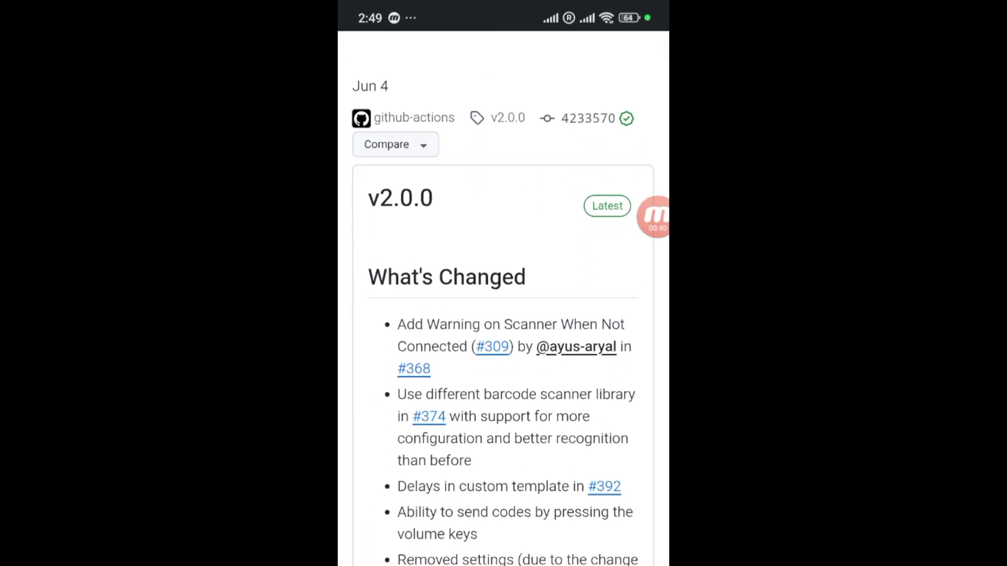
pyautogui.scroll(-7, 503, 314)
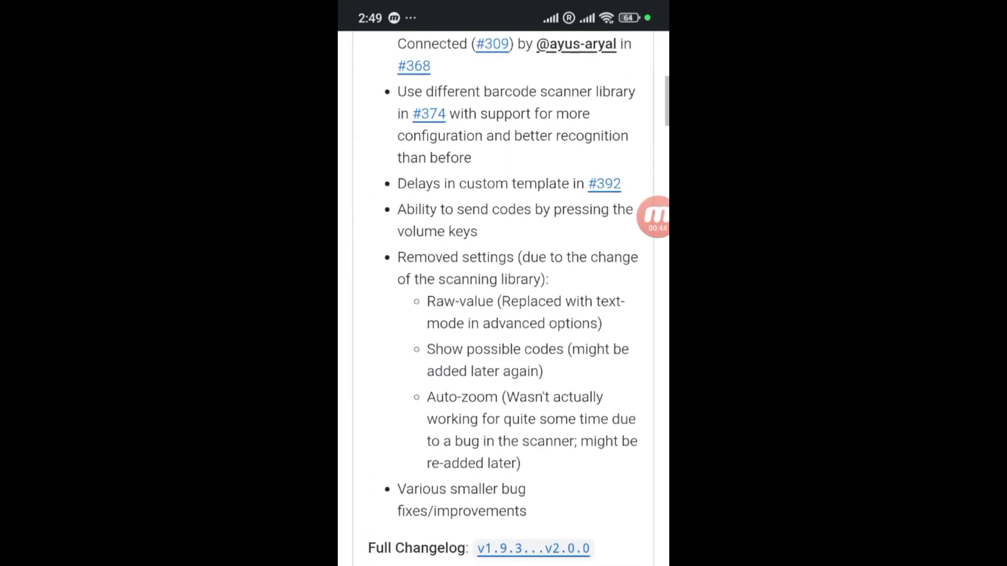
pyautogui.scroll(-5, 504, 314)
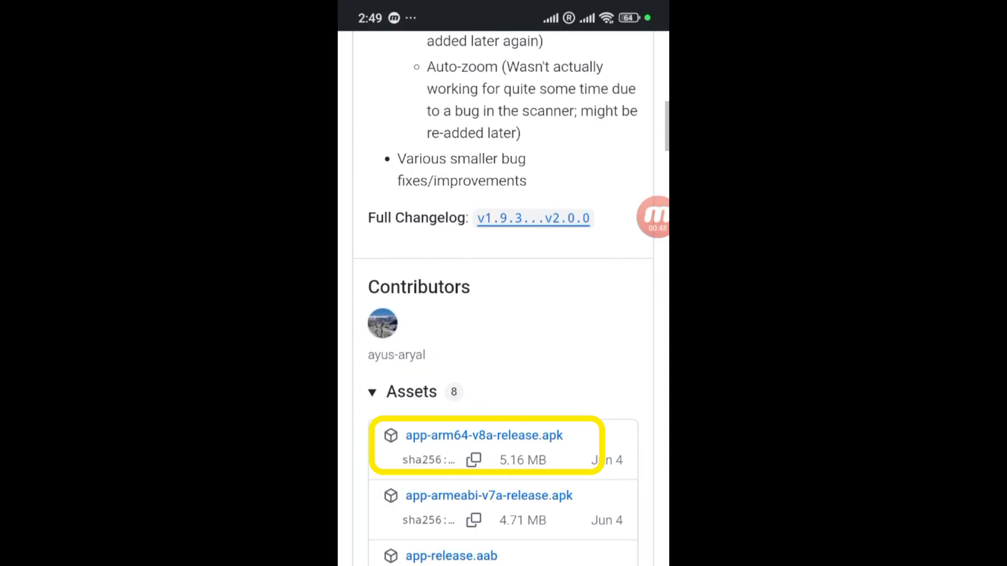
pyautogui.click(484, 435)
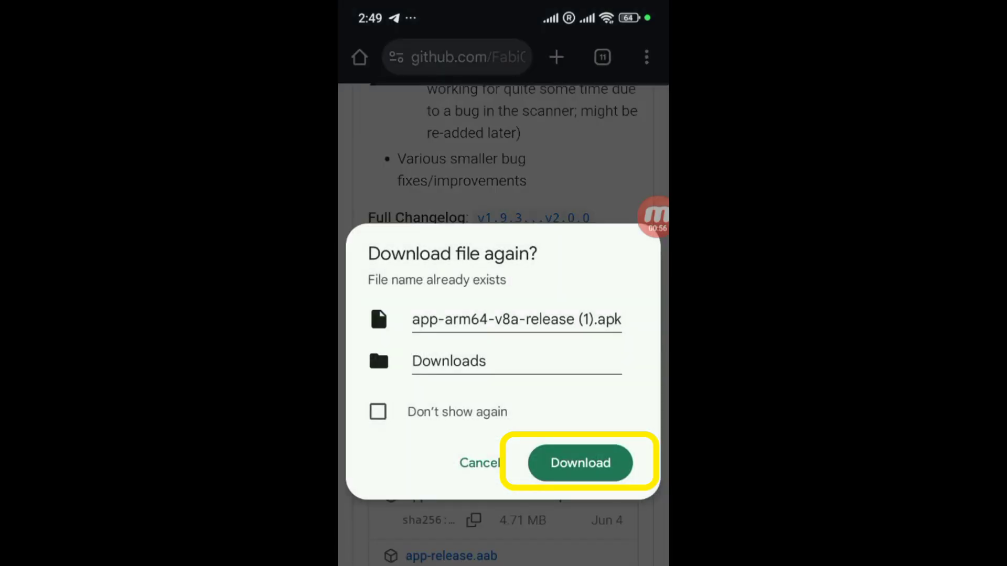
# Step: Confirm the repeat download, open the APK and install BT Scanner 2.0.0
pyautogui.click(580, 462)
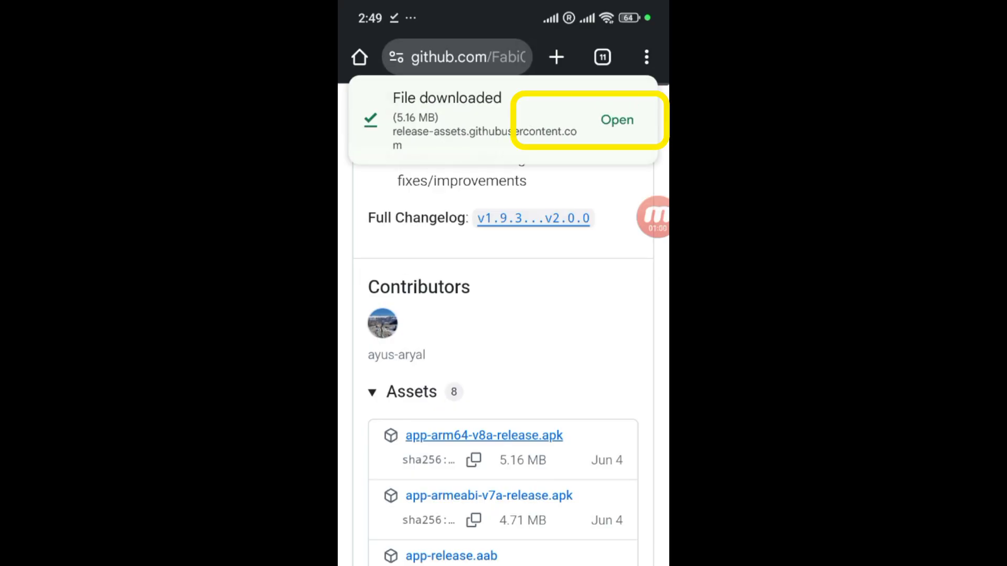
pyautogui.click(617, 119)
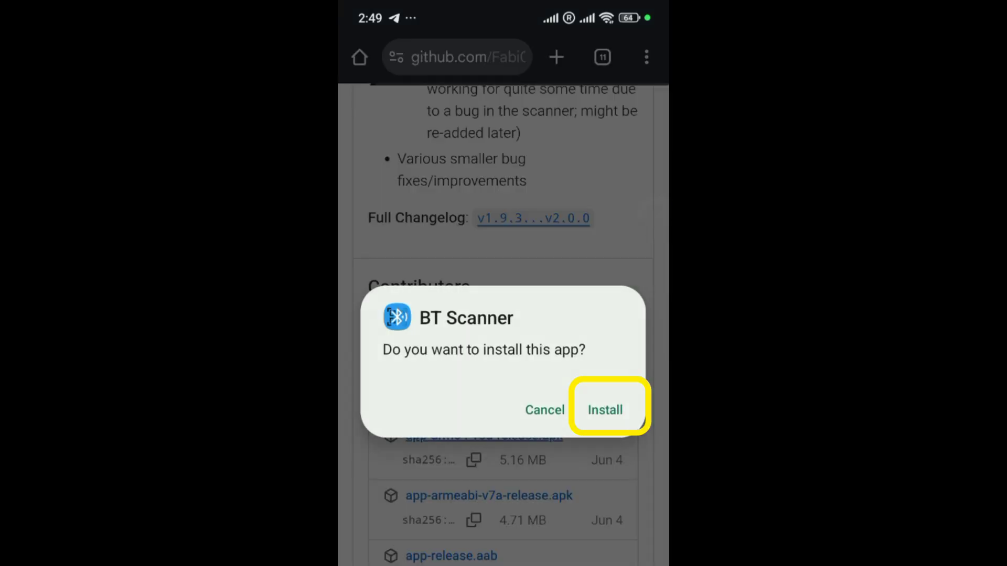
pyautogui.click(605, 409)
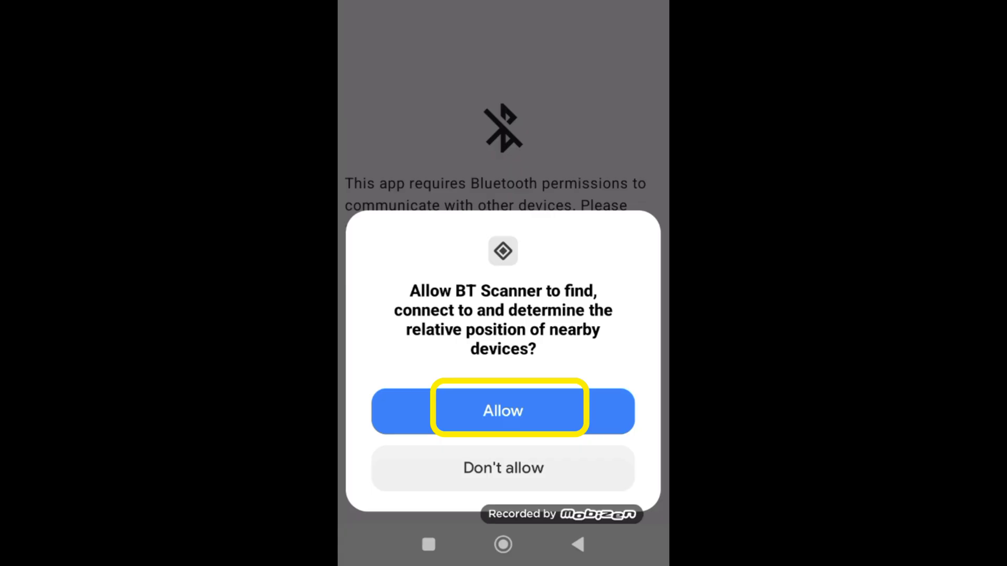
# Step: Allow BT Scanner nearby-devices access and enable the phone's Bluetooth
pyautogui.click(503, 411)
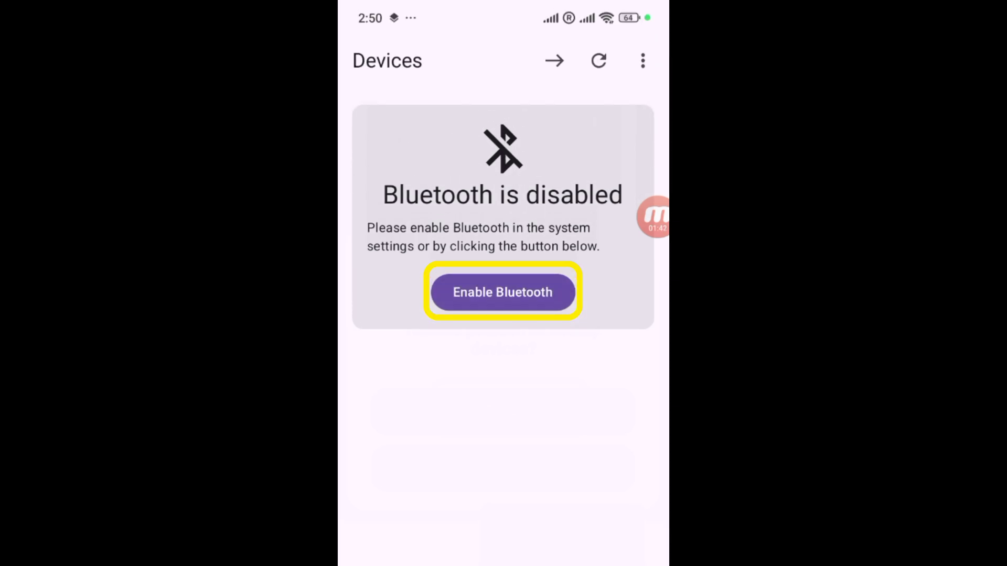
pyautogui.click(503, 292)
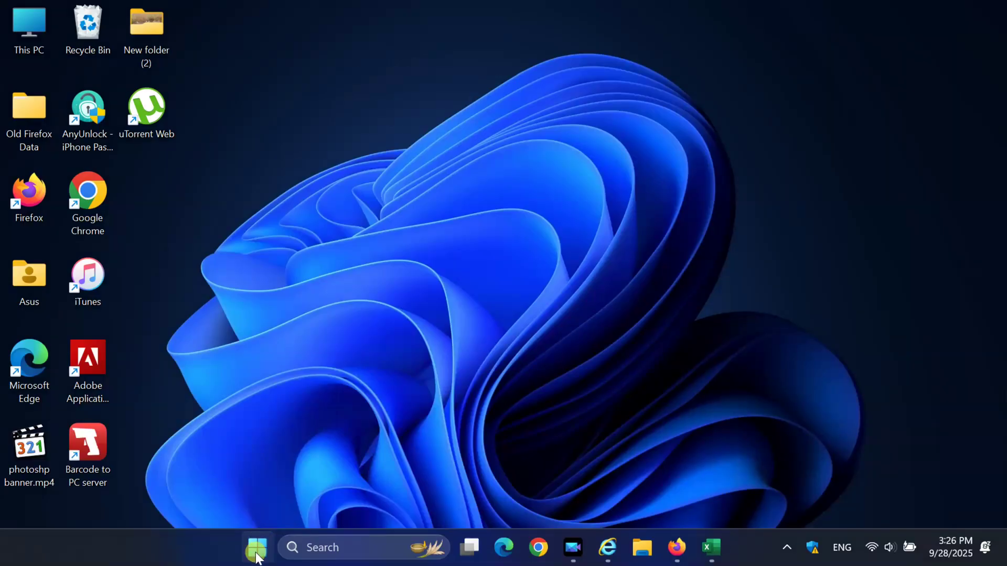
# Step: Turn Bluetooth on in Windows Settings' Bluetooth & devices and show the full device list
pyautogui.click(258, 548)
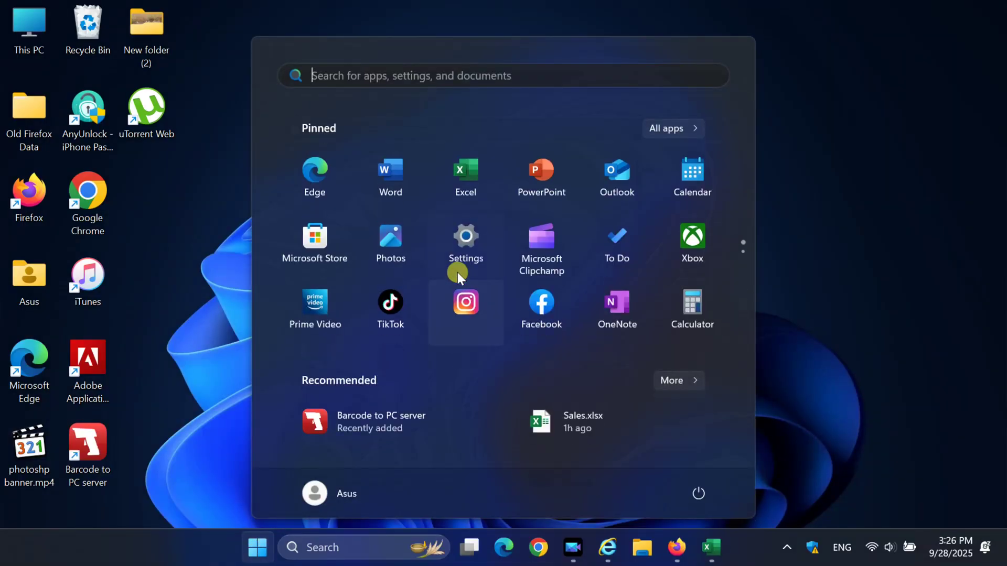
pyautogui.click(470, 242)
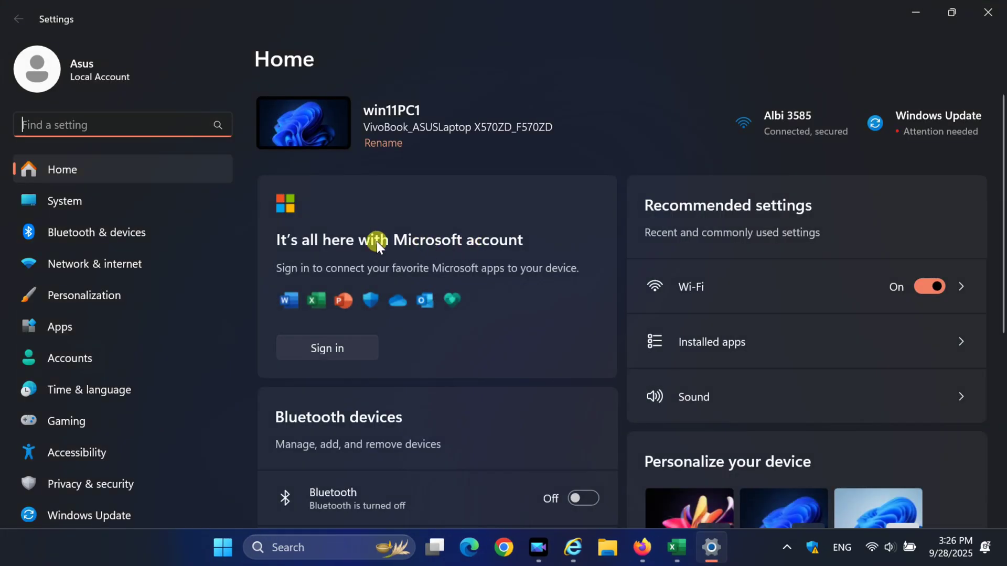
pyautogui.click(86, 234)
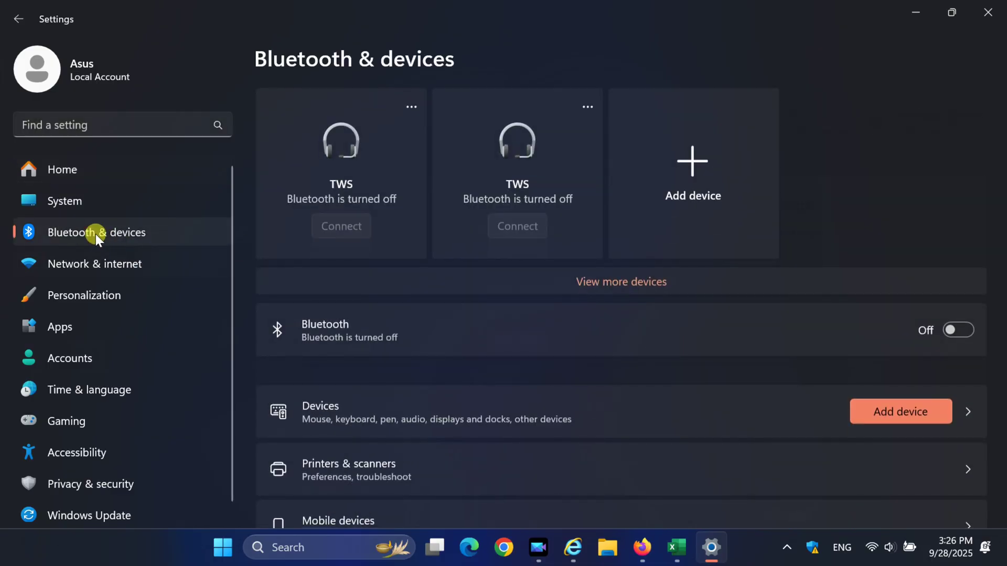
pyautogui.click(972, 329)
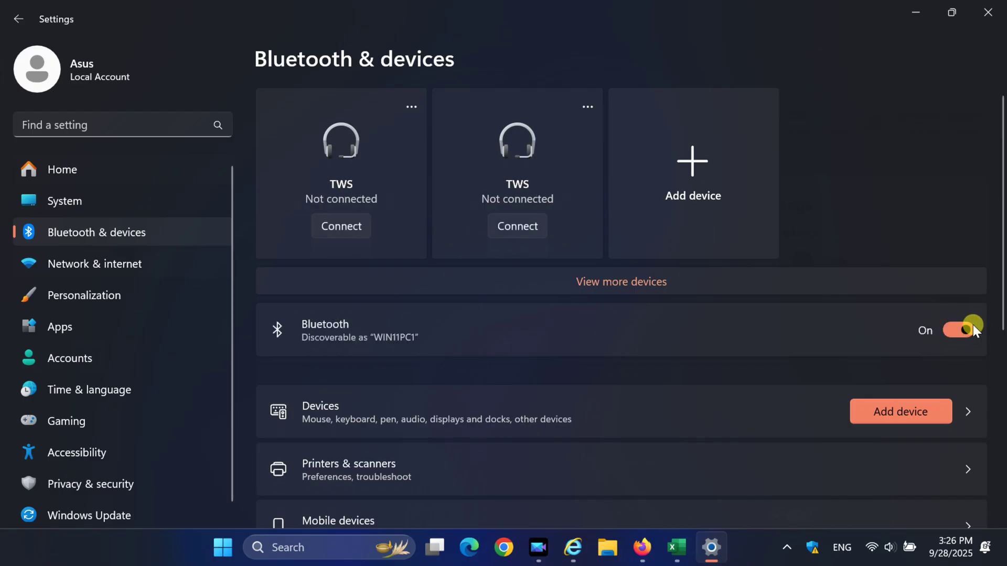
pyautogui.scroll(-2, 738, 366)
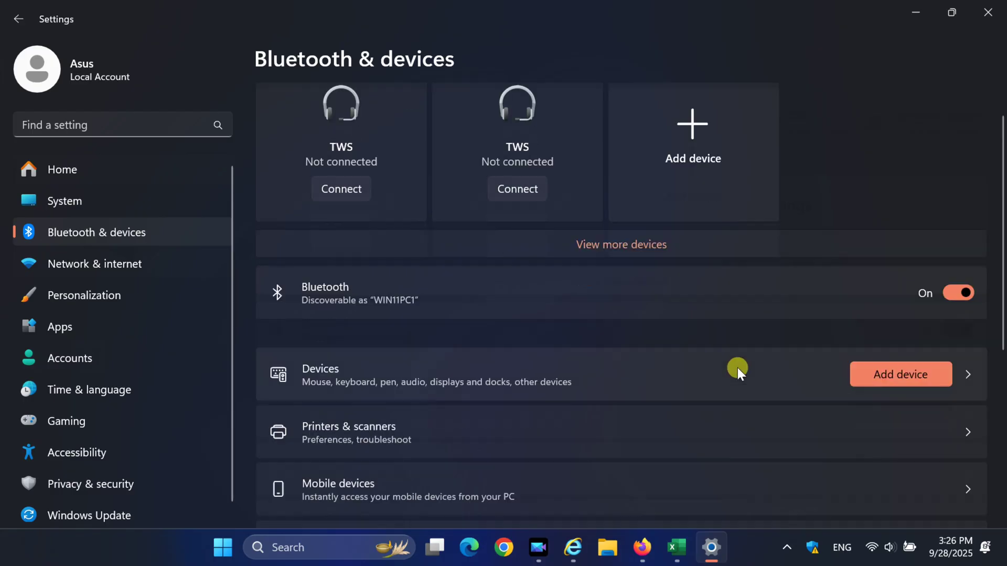
pyautogui.scroll(2, 746, 341)
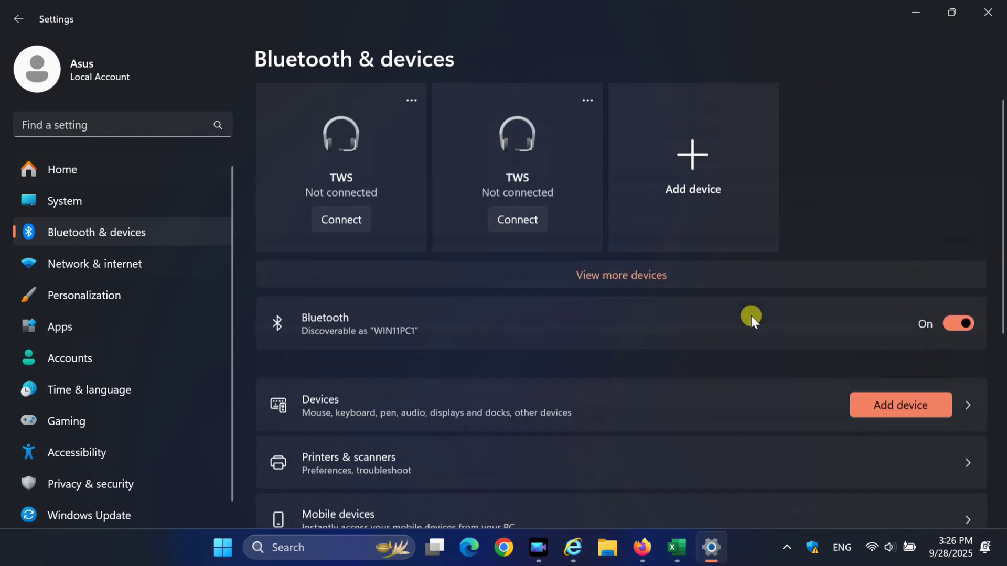
pyautogui.click(617, 282)
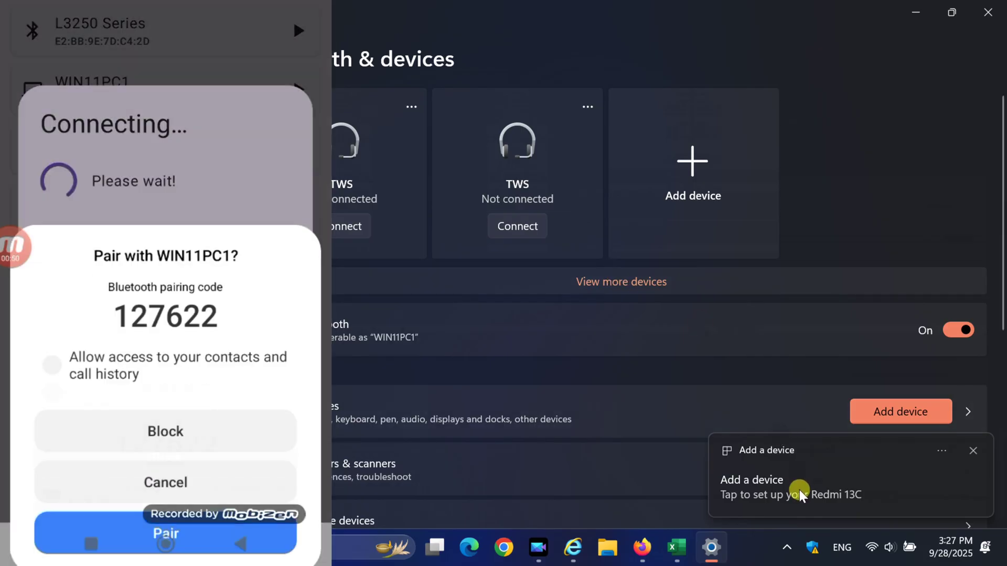
# Step: Pair the Redmi 13C with WIN11PC1 by confirming the matching PIN, then close the success message
pyautogui.click(795, 489)
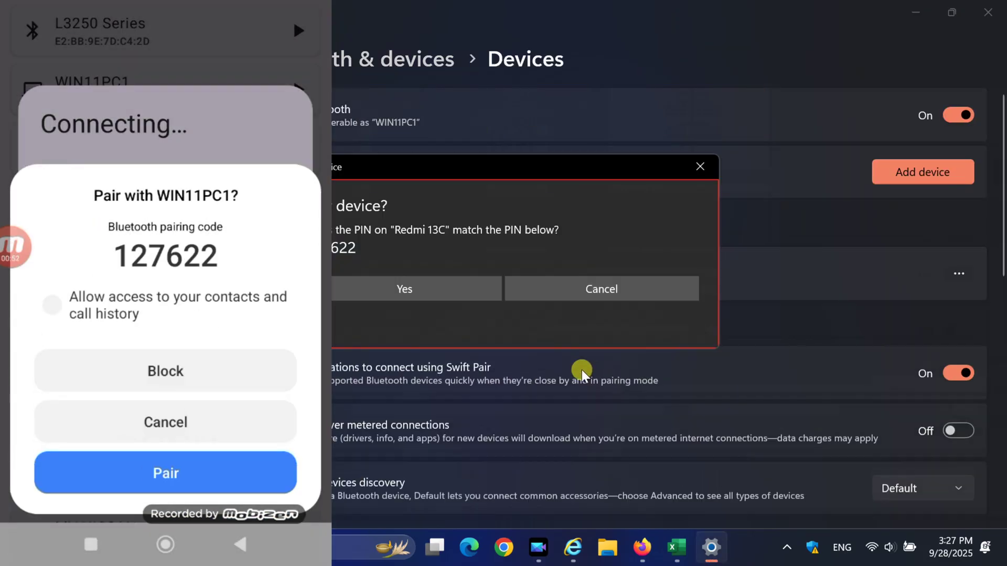
pyautogui.click(403, 295)
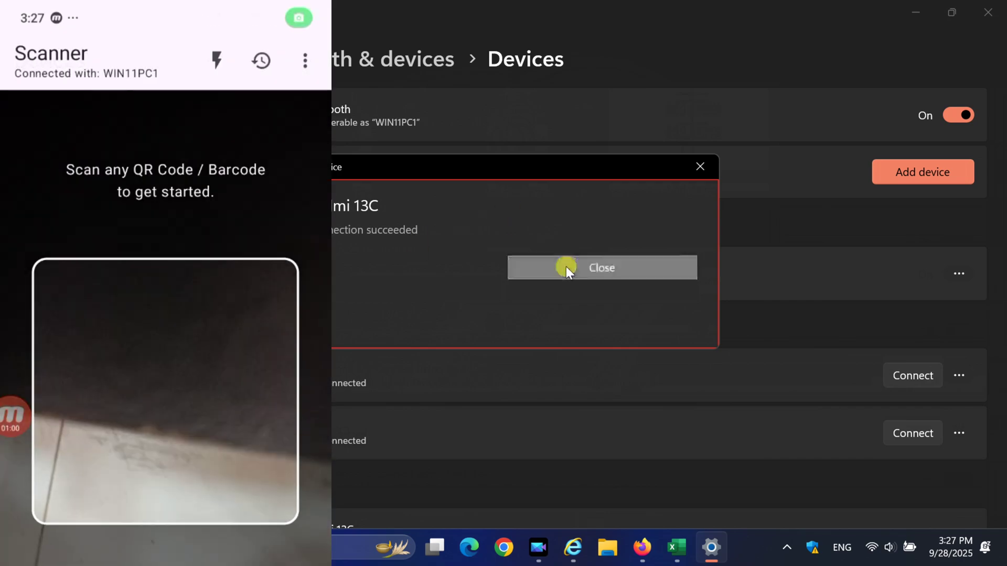
pyautogui.click(565, 267)
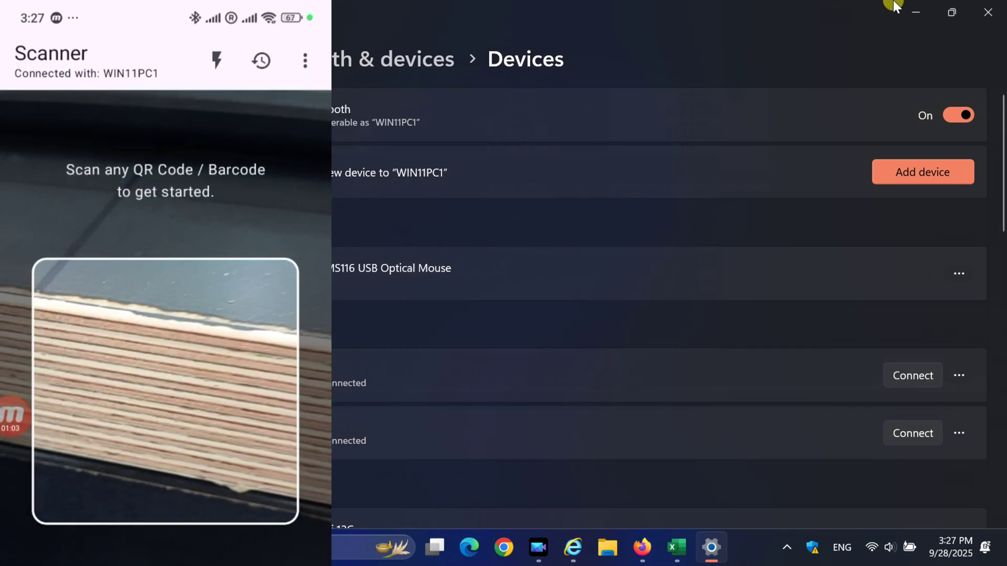
pyautogui.click(916, 9)
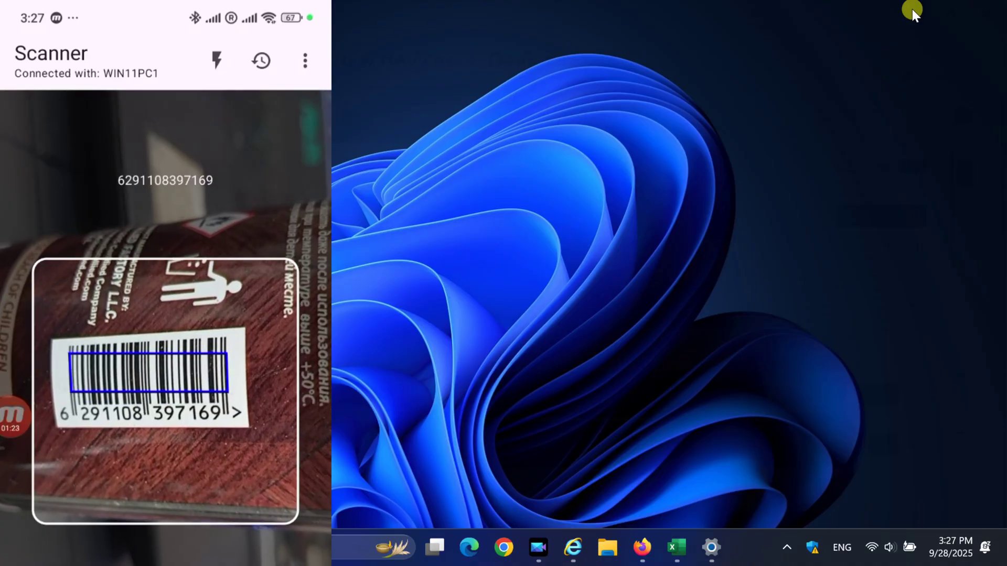
pyautogui.click(677, 547)
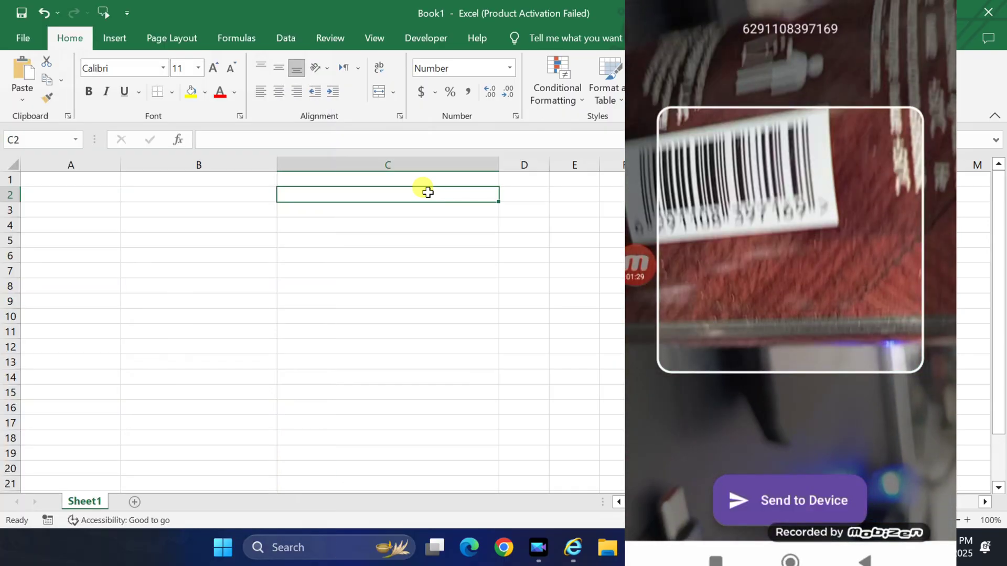
pyautogui.write('6291108397169')
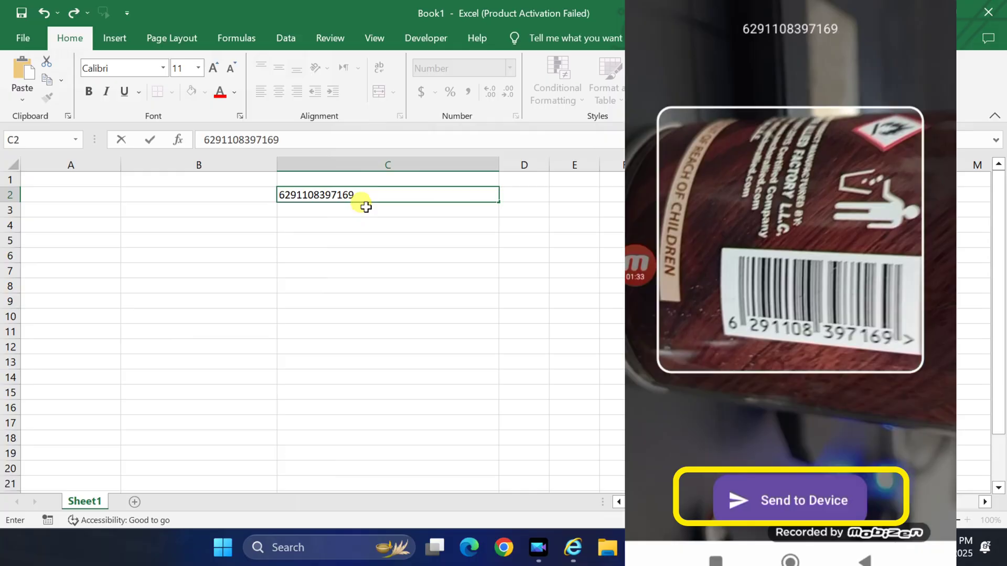
pyautogui.press('Return')
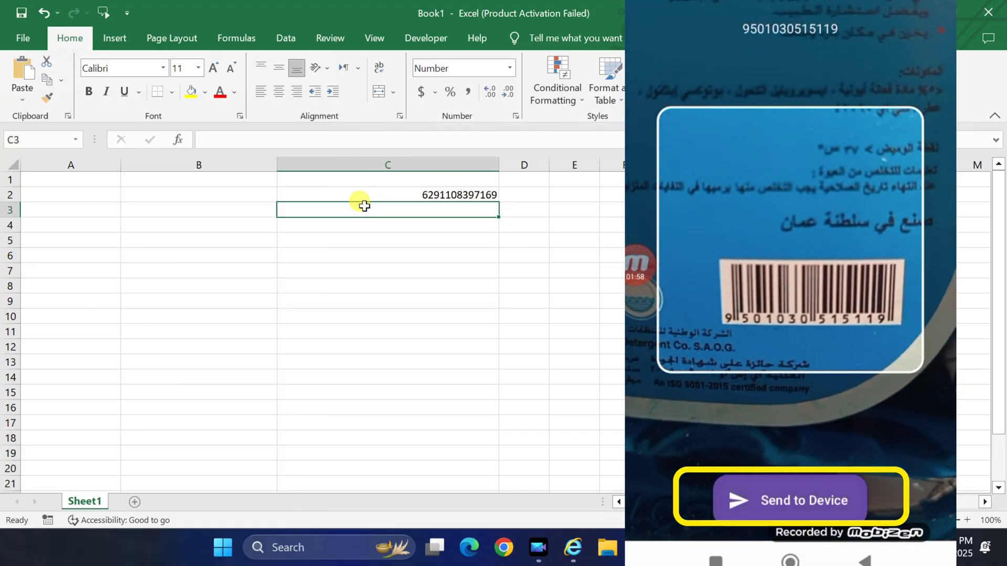
pyautogui.write('9501030515119')
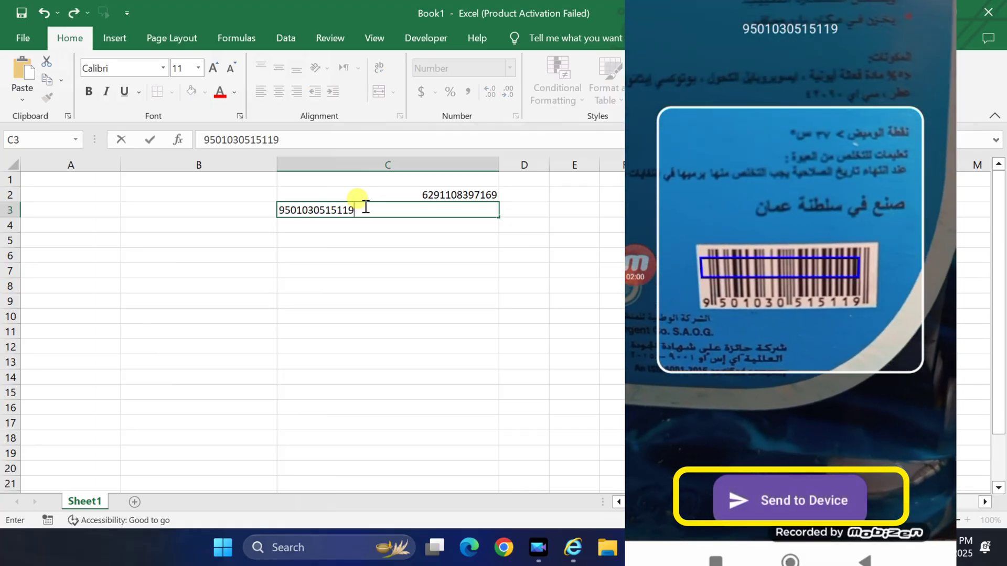
pyautogui.click(389, 225)
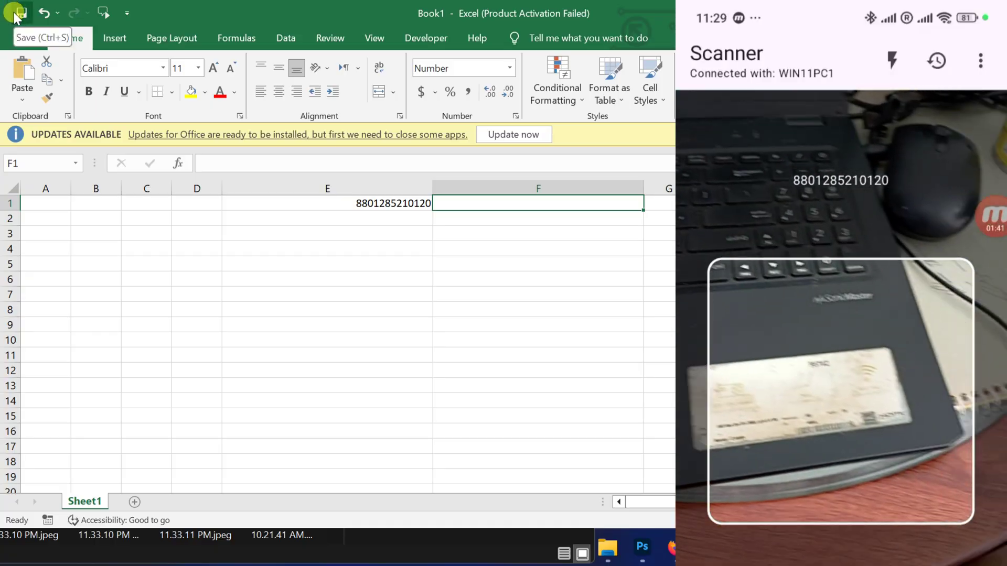
# Step: Save the Book1 workbook from the Quick Access Toolbar
pyautogui.click(13, 11)
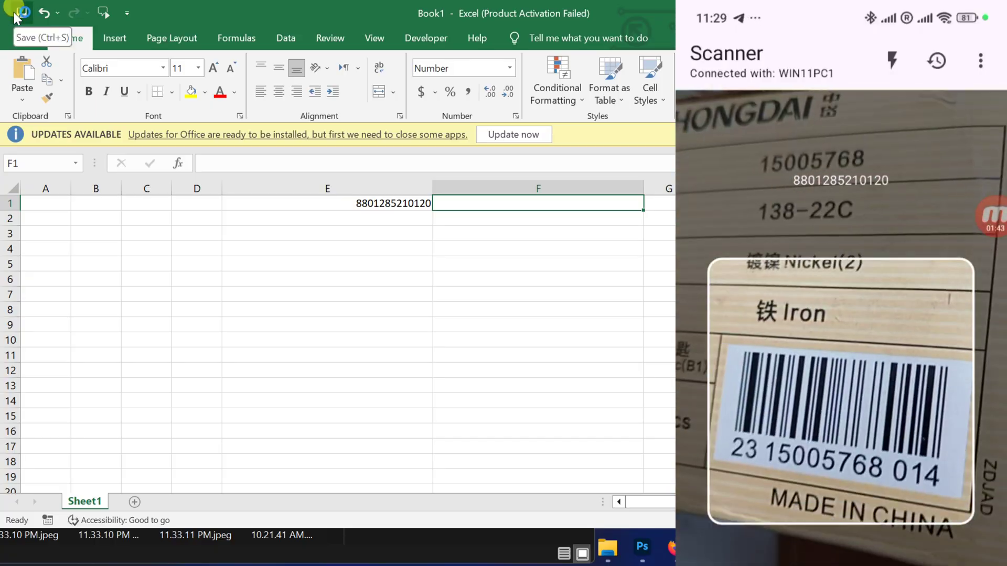